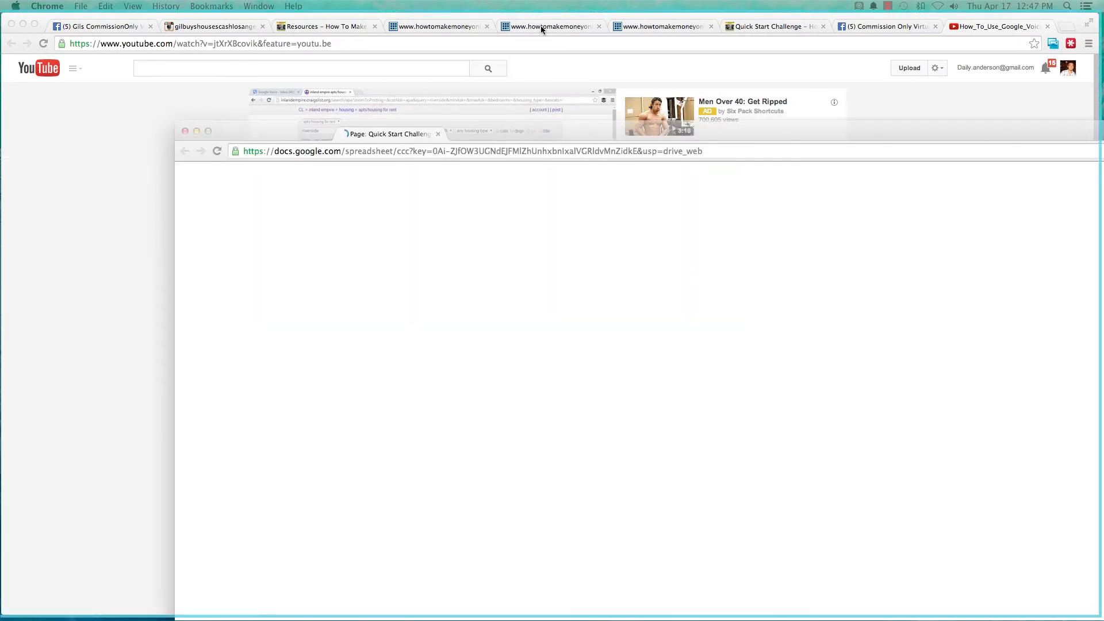
# - Move the WordPress 101 spreadsheet into the main browser window as its first tab and widen column A to fit the titles
pyautogui.moveTo(542, 28); pyautogui.dragTo(98, 28)
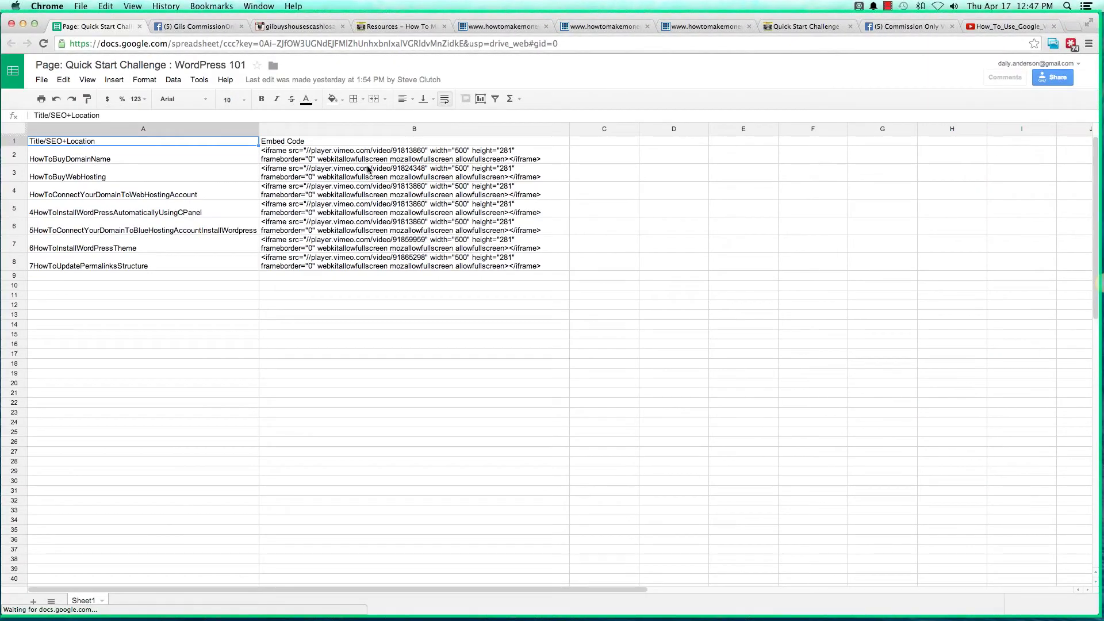
pyautogui.click(106, 161)
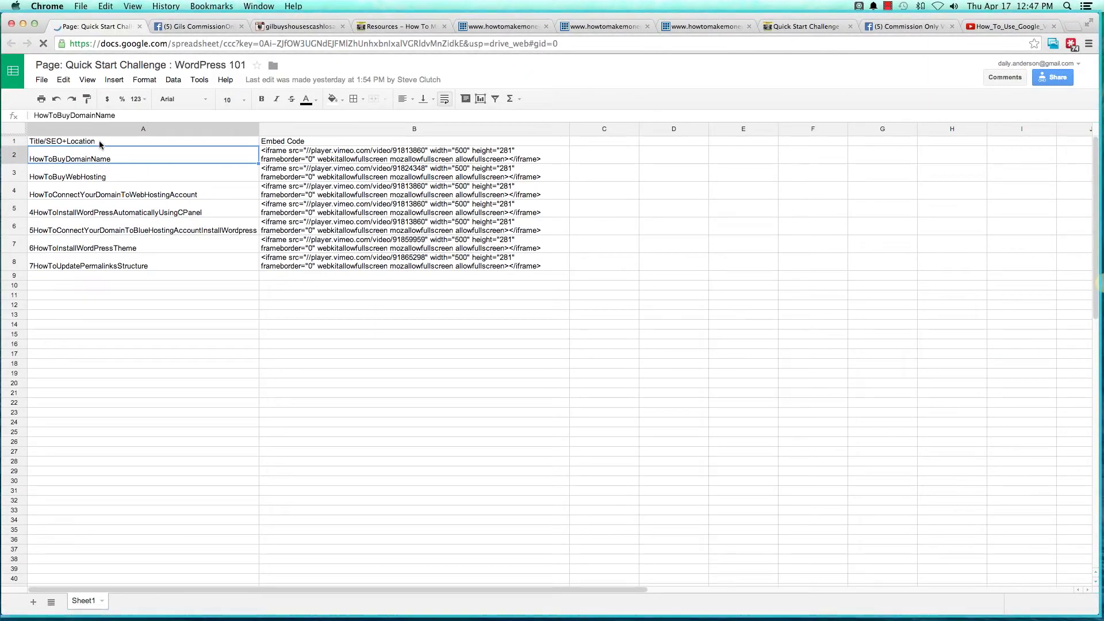
pyautogui.click(261, 131)
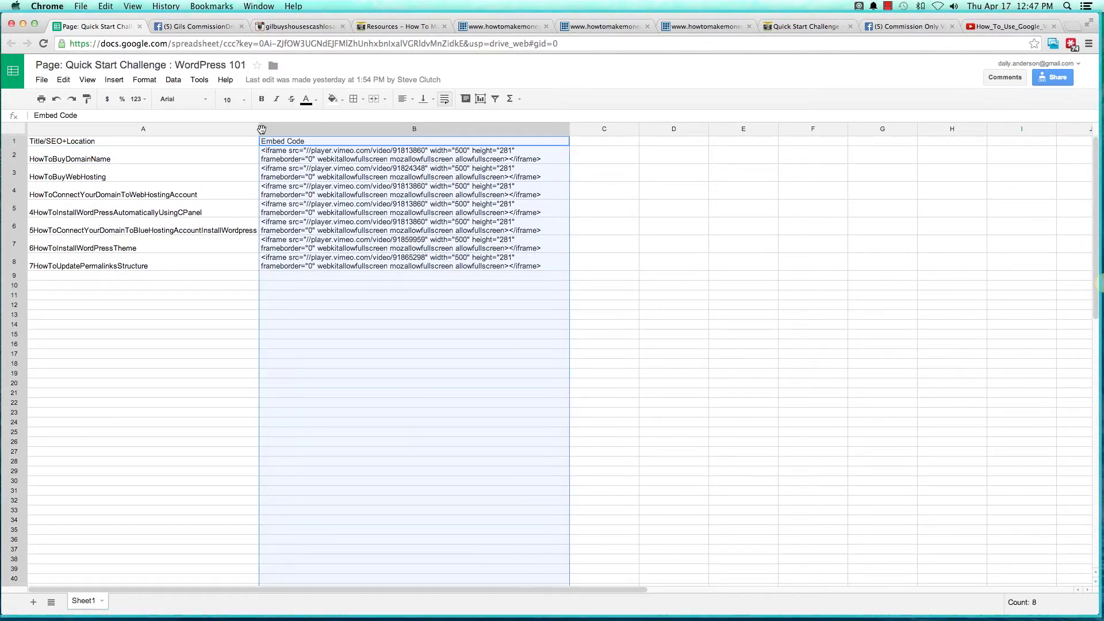
pyautogui.moveTo(260, 131); pyautogui.dragTo(334, 131)
pyautogui.press('Down')
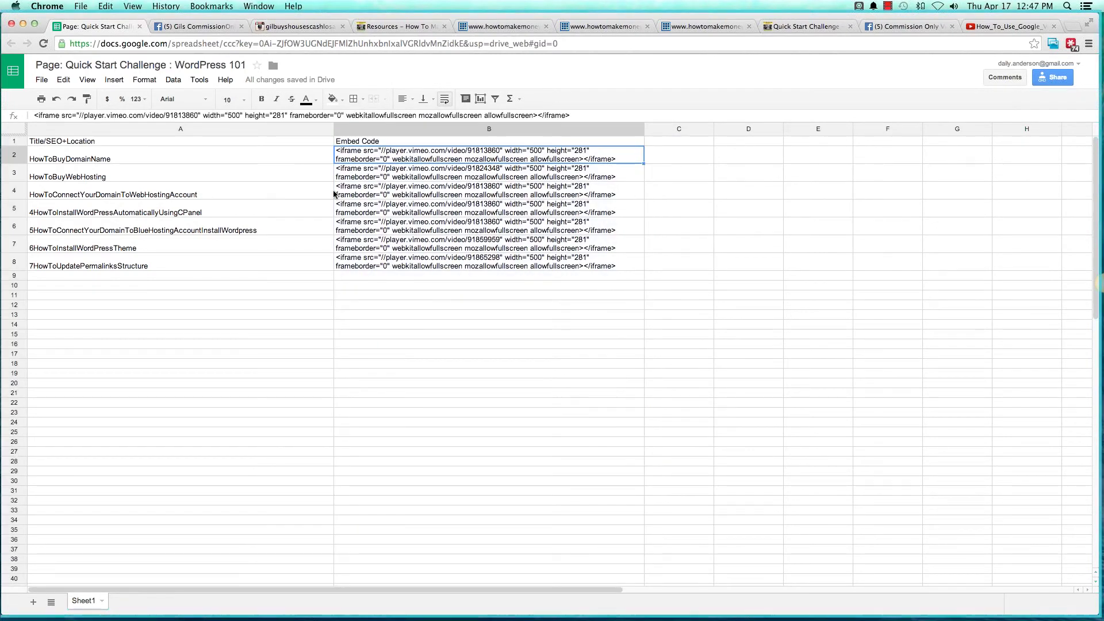
pyautogui.click(100, 163)
pyautogui.press('Right')
pyautogui.click(322, 161)
pyautogui.press('Right')
# - Open the Quick Start Challenge page from the Resources page of the website and look through its step-by-step videos
pyautogui.click(400, 26)
pyautogui.moveTo(329, 92)
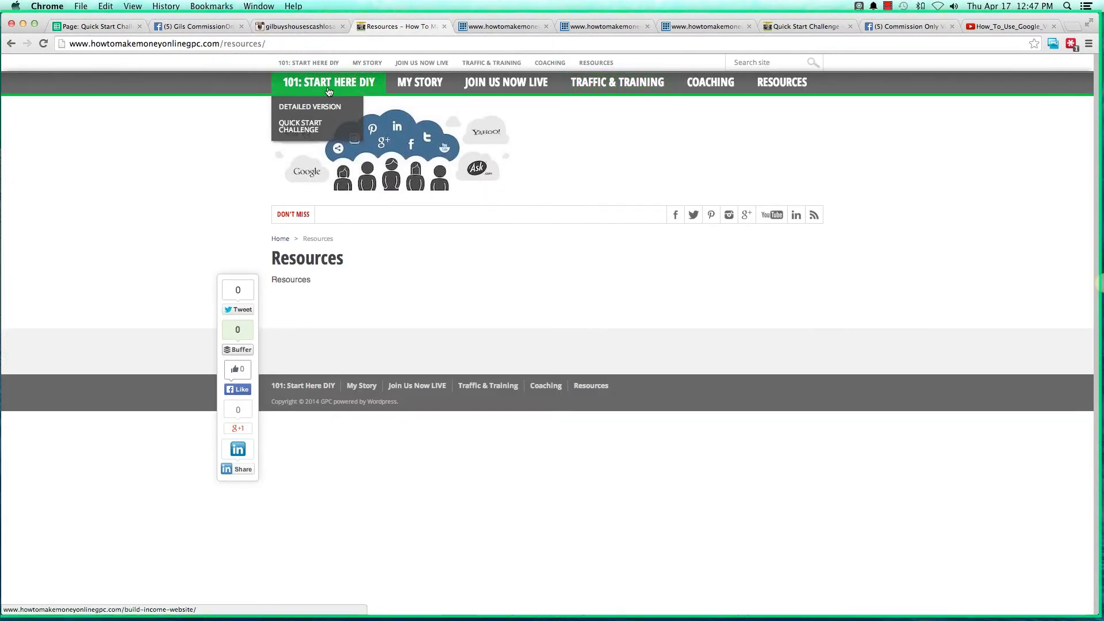
pyautogui.click(300, 128)
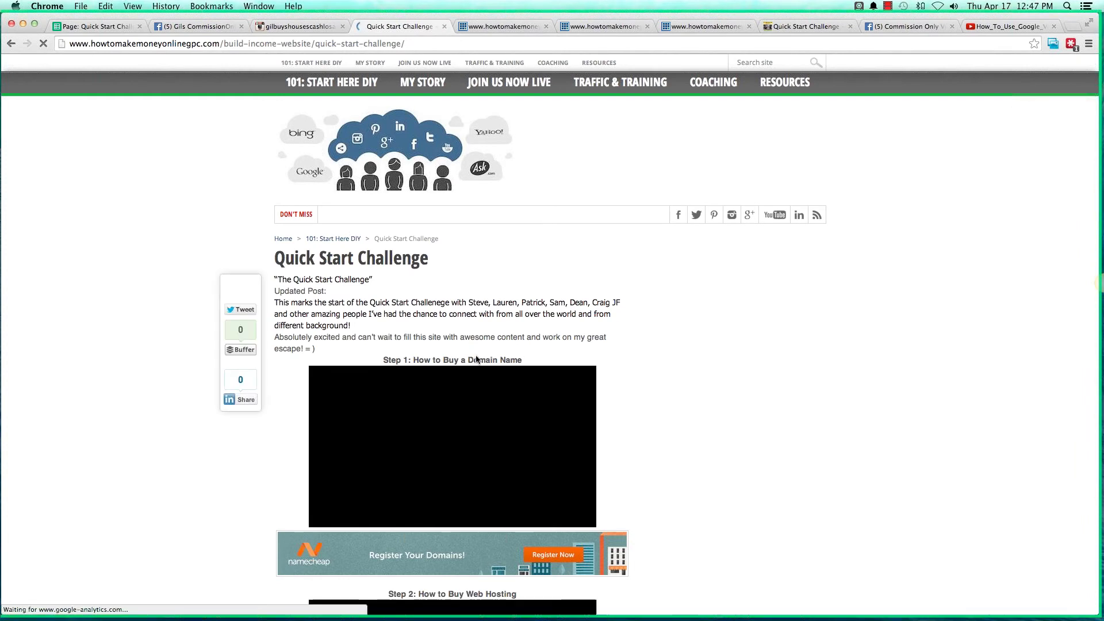
pyautogui.scroll(-10, 454, 339)
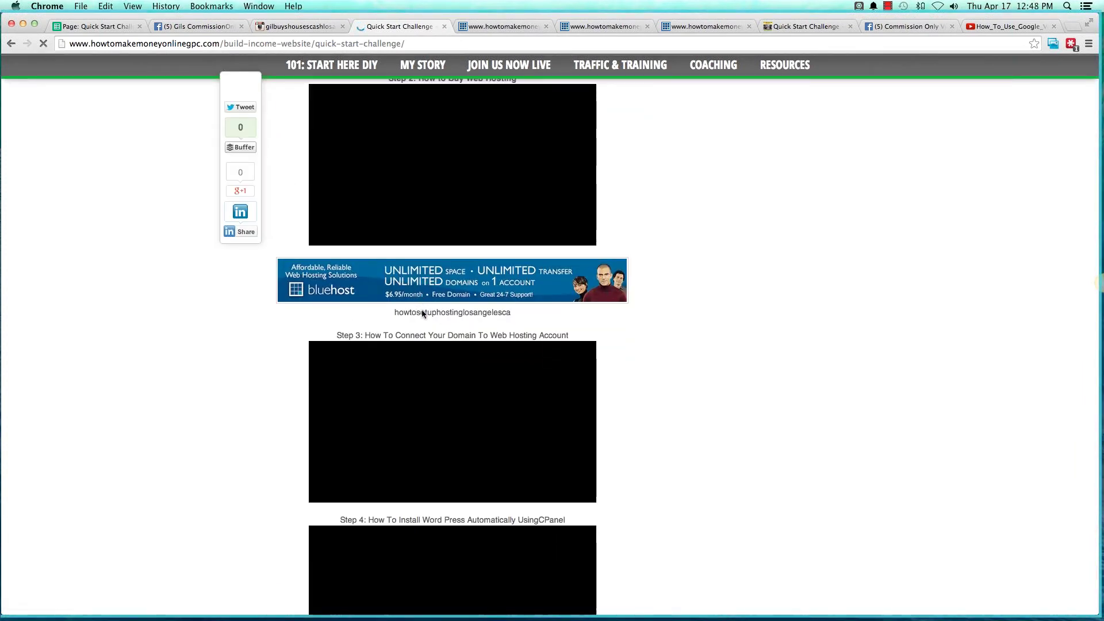
pyautogui.scroll(-20, 422, 313)
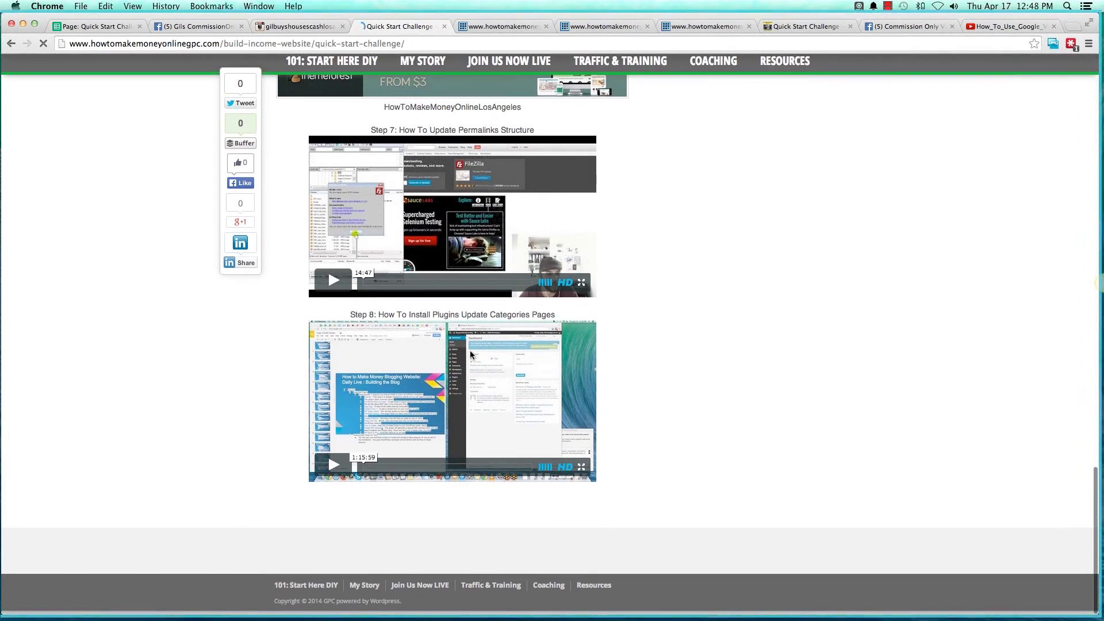
# - Move the spreadsheet tab directly before the Quick Start Challenge page's tab and return to that page
pyautogui.moveTo(124, 26); pyautogui.dragTo(323, 26)
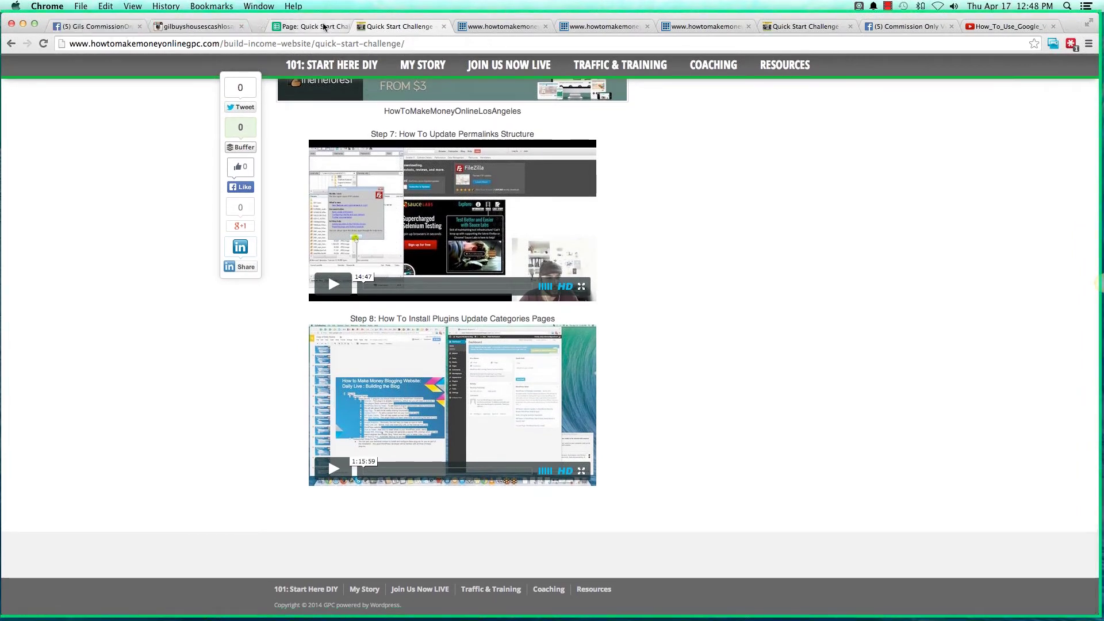
pyautogui.click(322, 26)
pyautogui.click(373, 27)
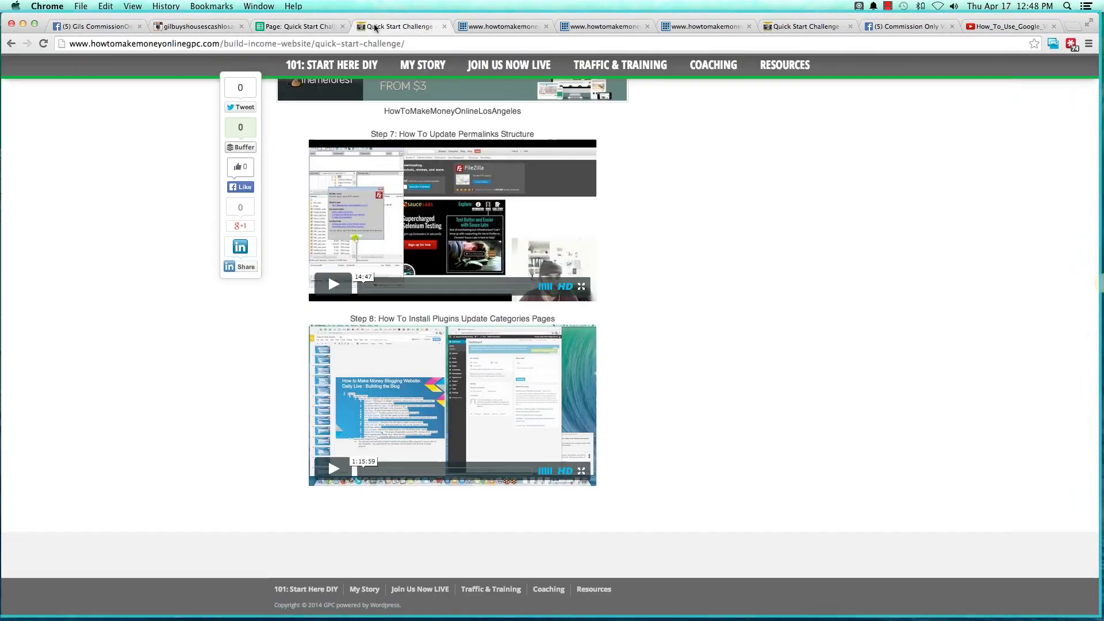
# - Look back over the Quick Start Challenge videos and open the Detailed Version page to review its blogging videos
pyautogui.scroll(5, 740, 228)
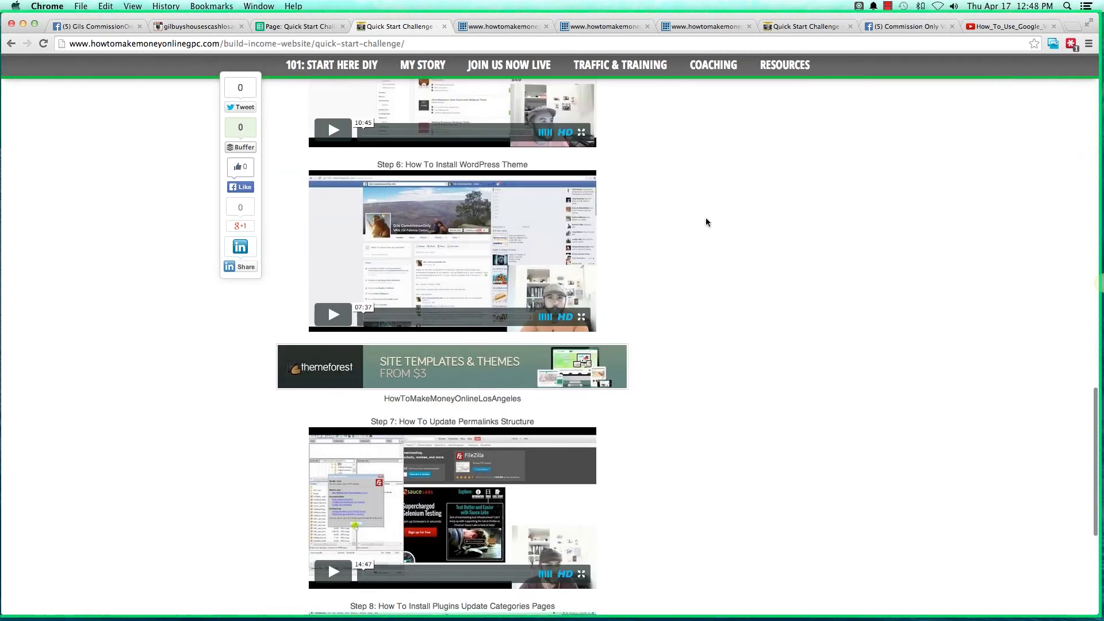
pyautogui.scroll(6, 705, 222)
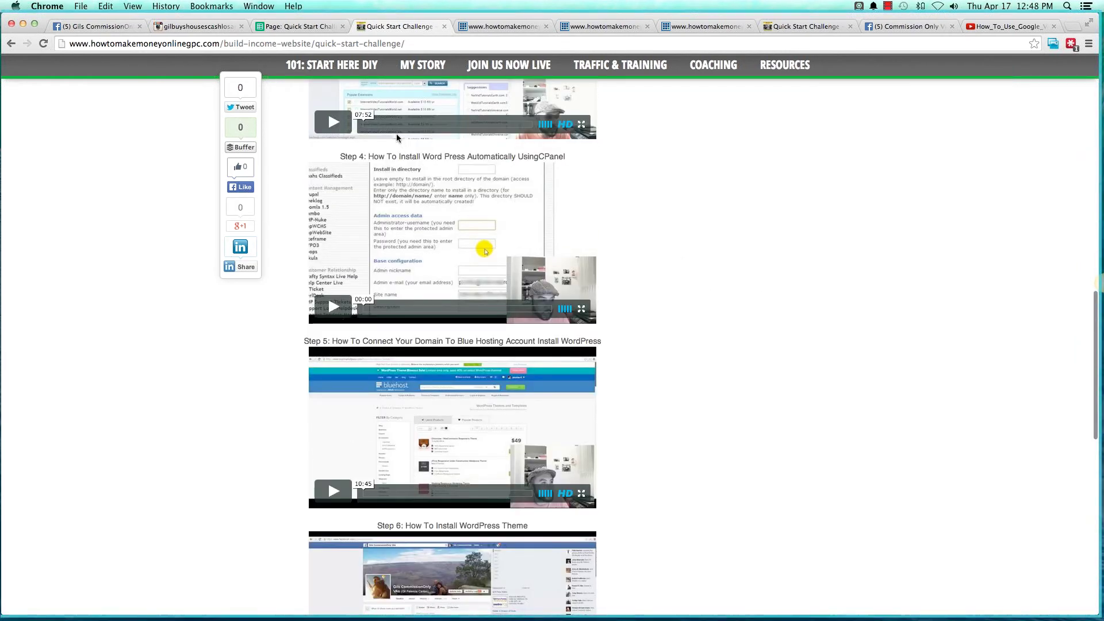
pyautogui.moveTo(341, 62)
pyautogui.click(320, 109)
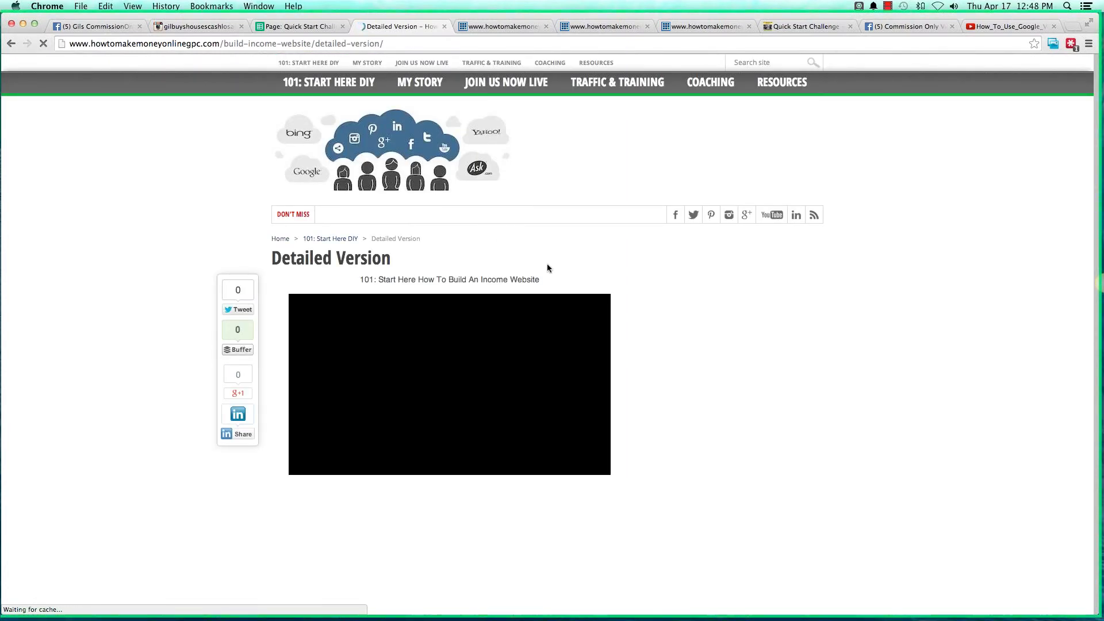
pyautogui.scroll(-3, 549, 261)
pyautogui.scroll(-2, 551, 264)
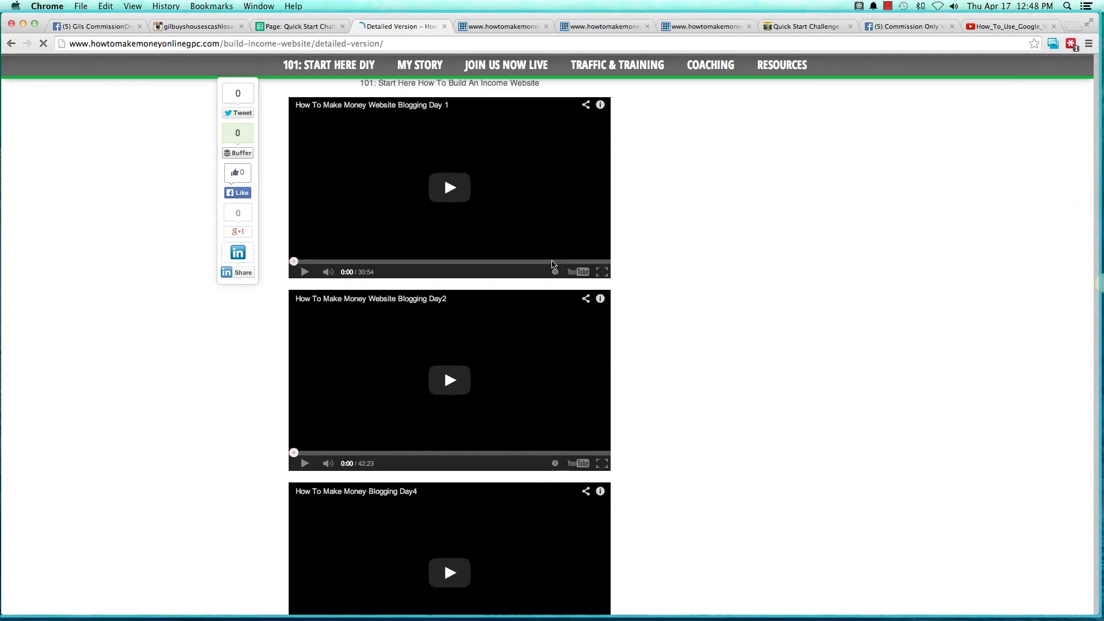
pyautogui.scroll(3, 551, 264)
pyautogui.scroll(3, 378, 121)
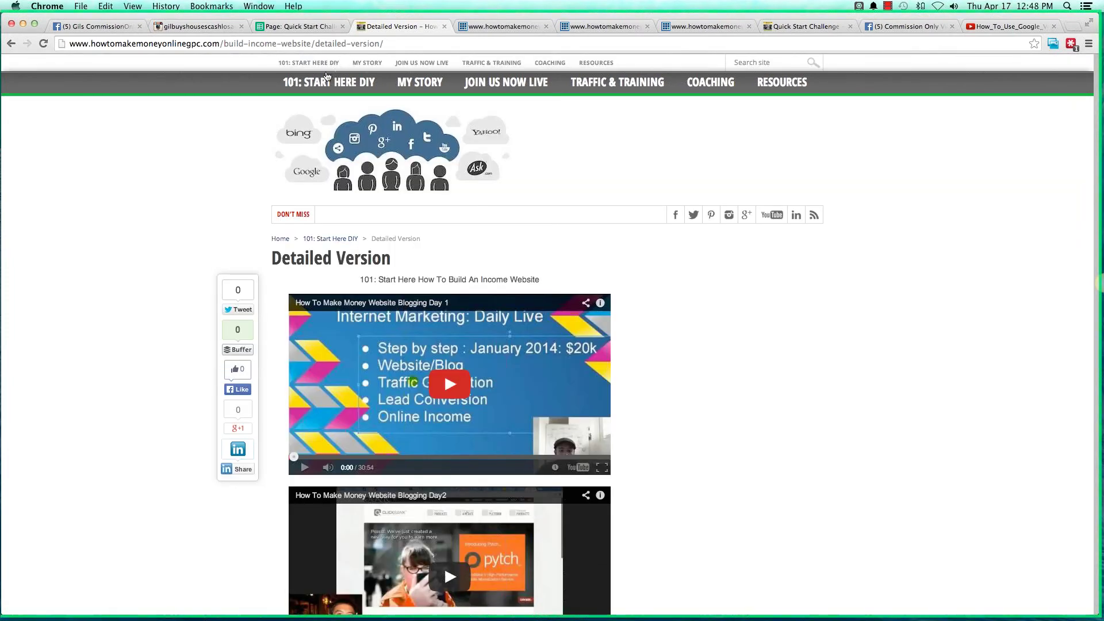
# - Reopen the Quick Start Challenge page on the website, and select the web address of the WordPress 101 spreadsheet
pyautogui.moveTo(325, 82)
pyautogui.click(299, 131)
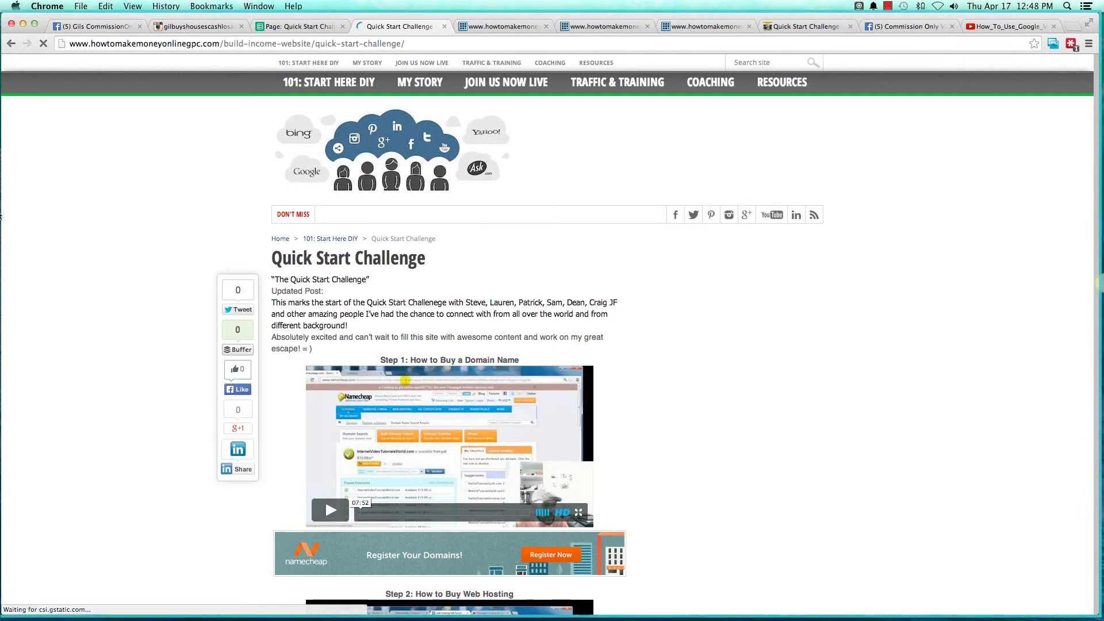
pyautogui.click(278, 29)
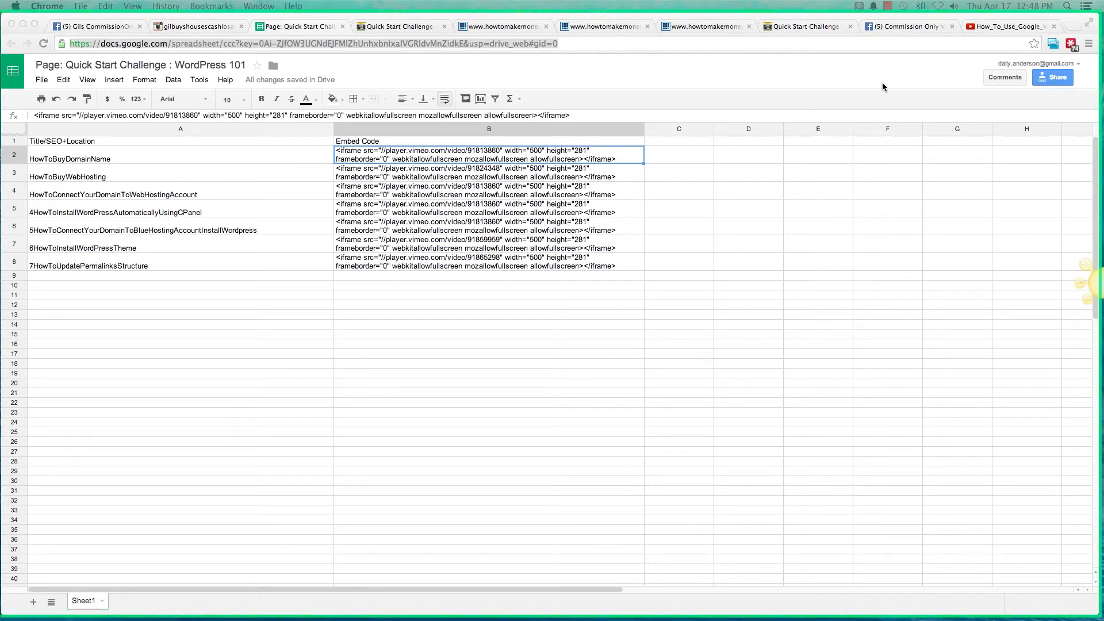
pyautogui.press('super+l')
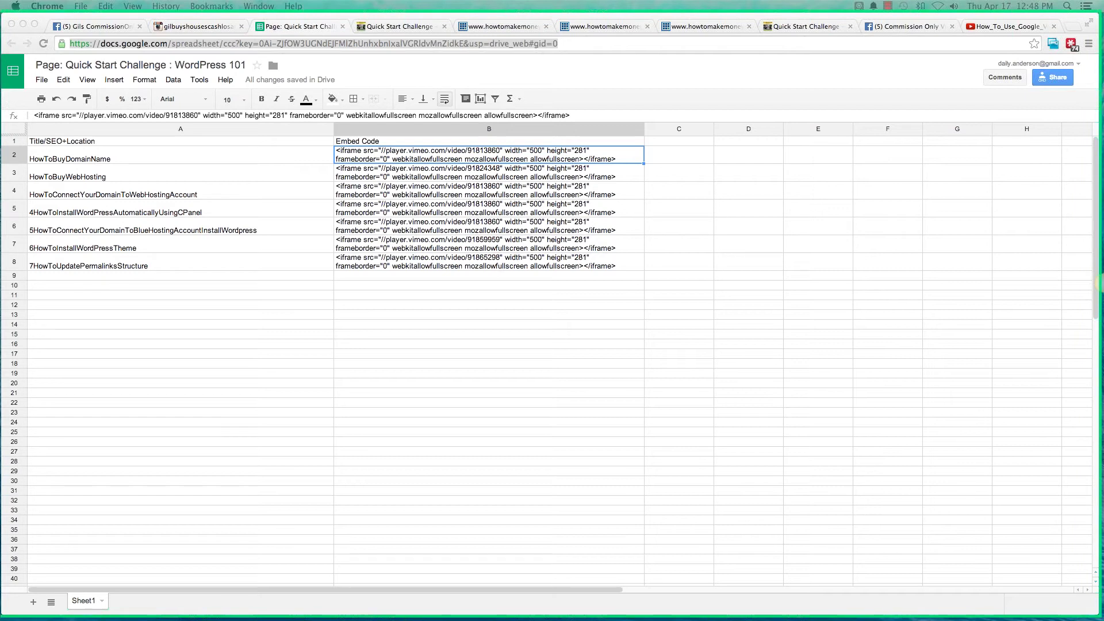
# - View the business person's page from the Commission Only Virtual Assistants Facebook group, return to the home feed and close that tab
pyautogui.click(882, 25)
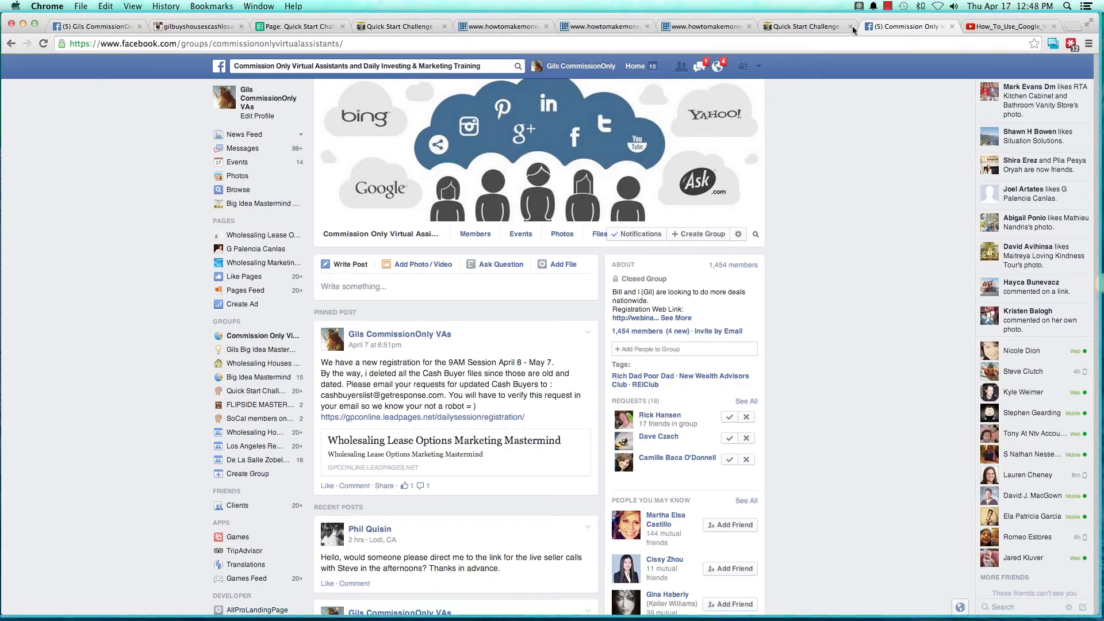
pyautogui.click(242, 252)
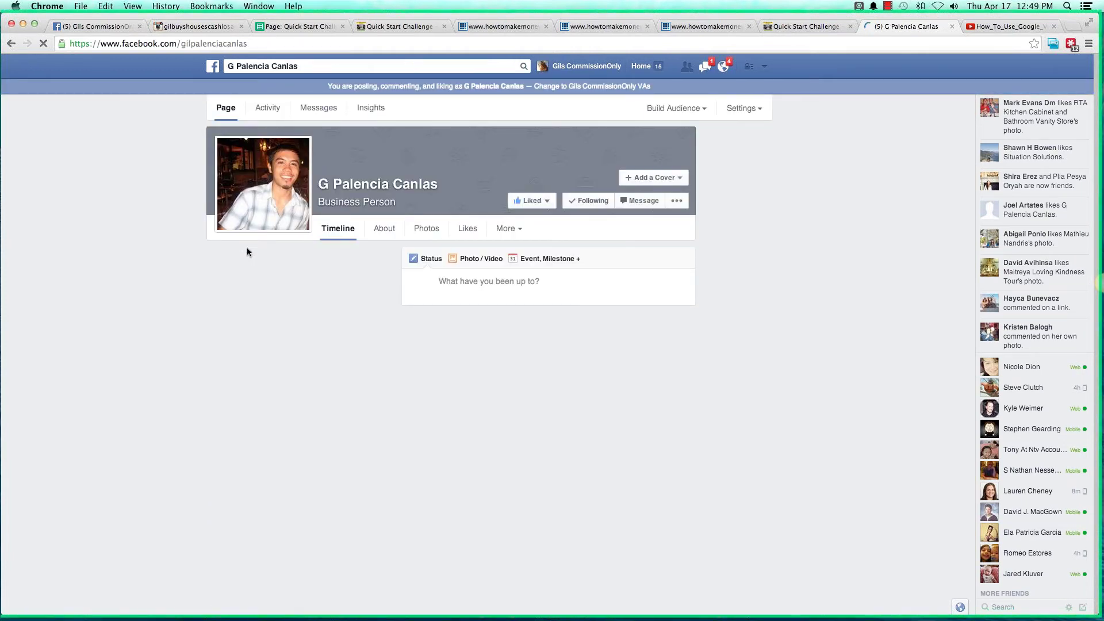
pyautogui.scroll(-2, 195, 259)
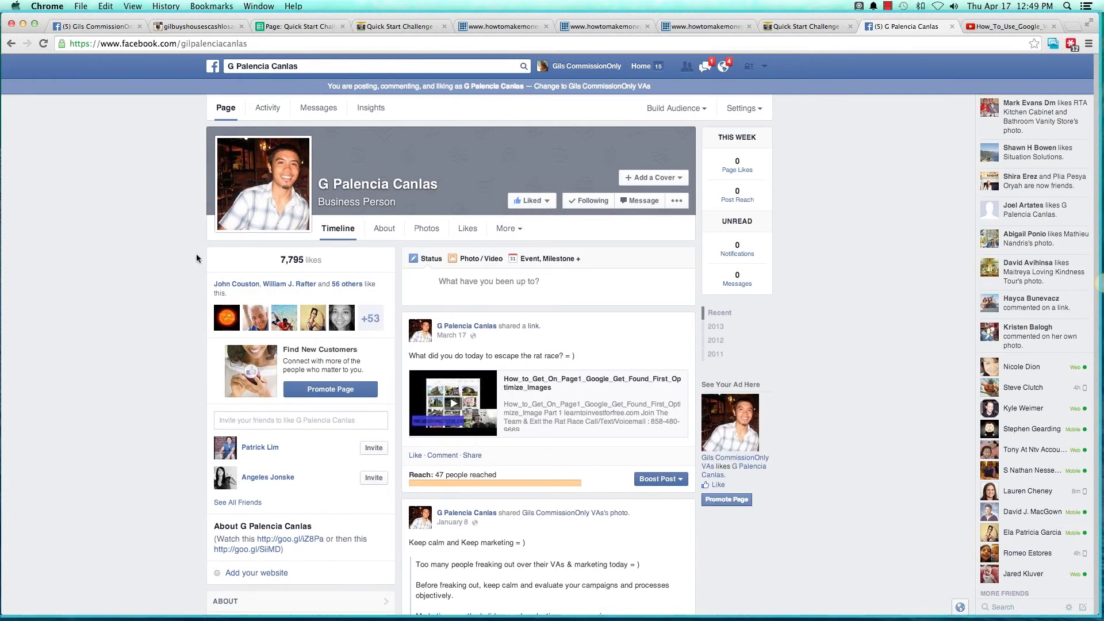
pyautogui.moveTo(305, 227)
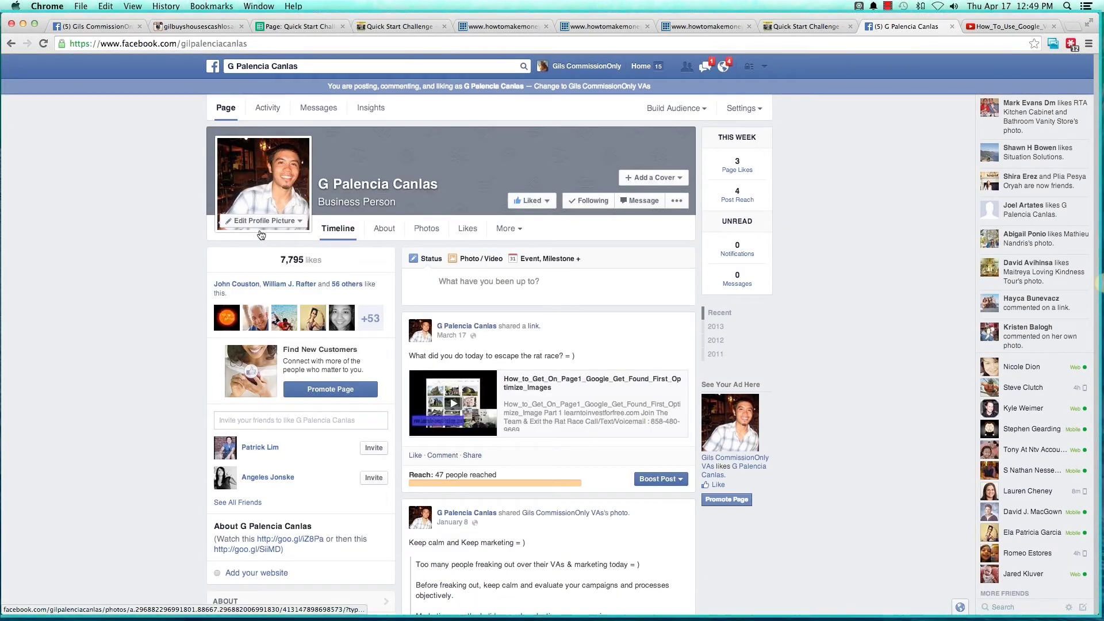
pyautogui.scroll(-3, 259, 236)
pyautogui.scroll(-2, 253, 230)
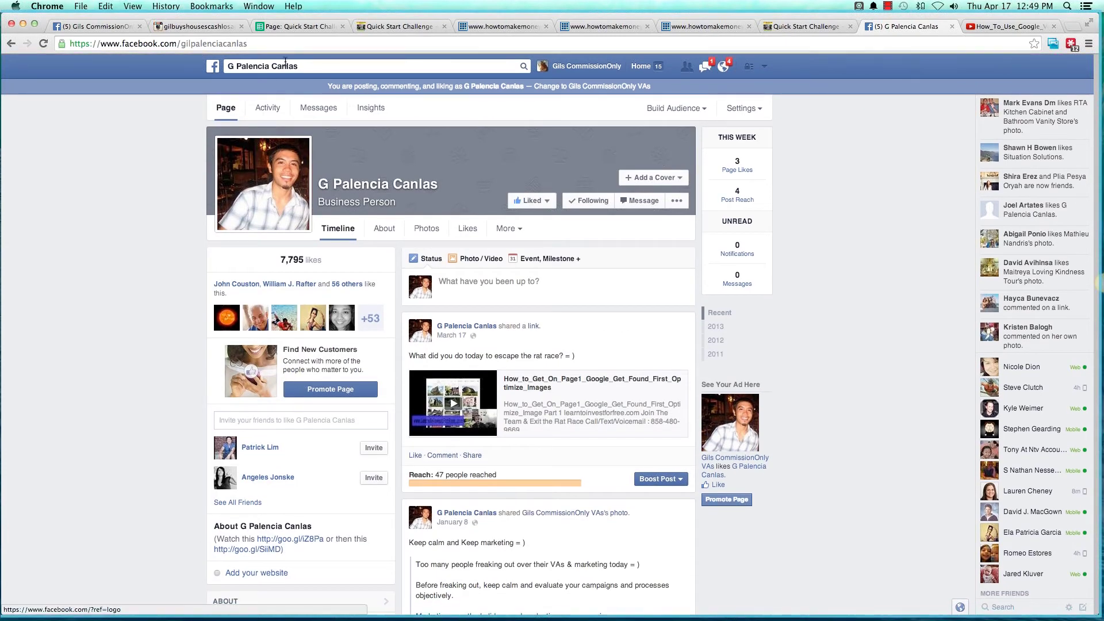
pyautogui.click(213, 78)
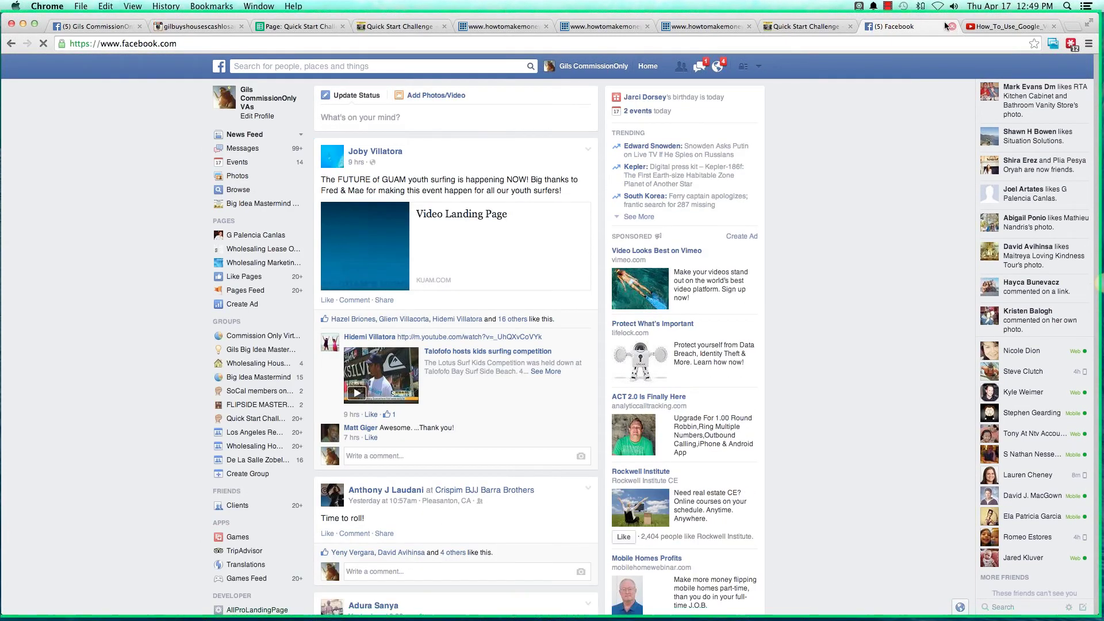
pyautogui.click(952, 27)
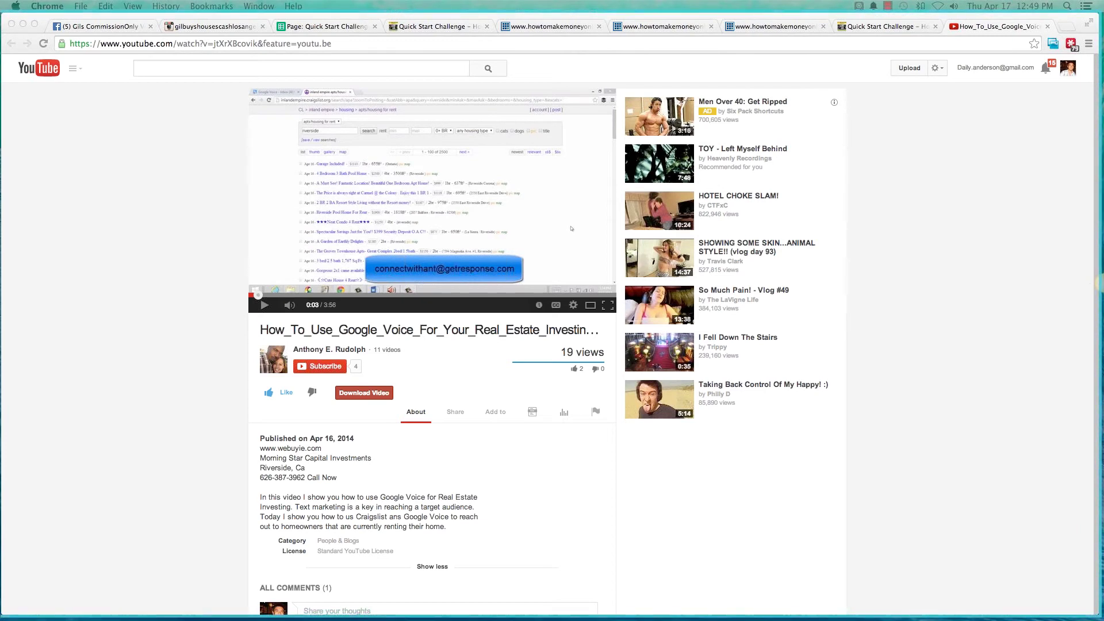
# - Examine the spreadsheet's file options for making a copy and the embed codes for the domain name and web hosting videos
pyautogui.click(306, 27)
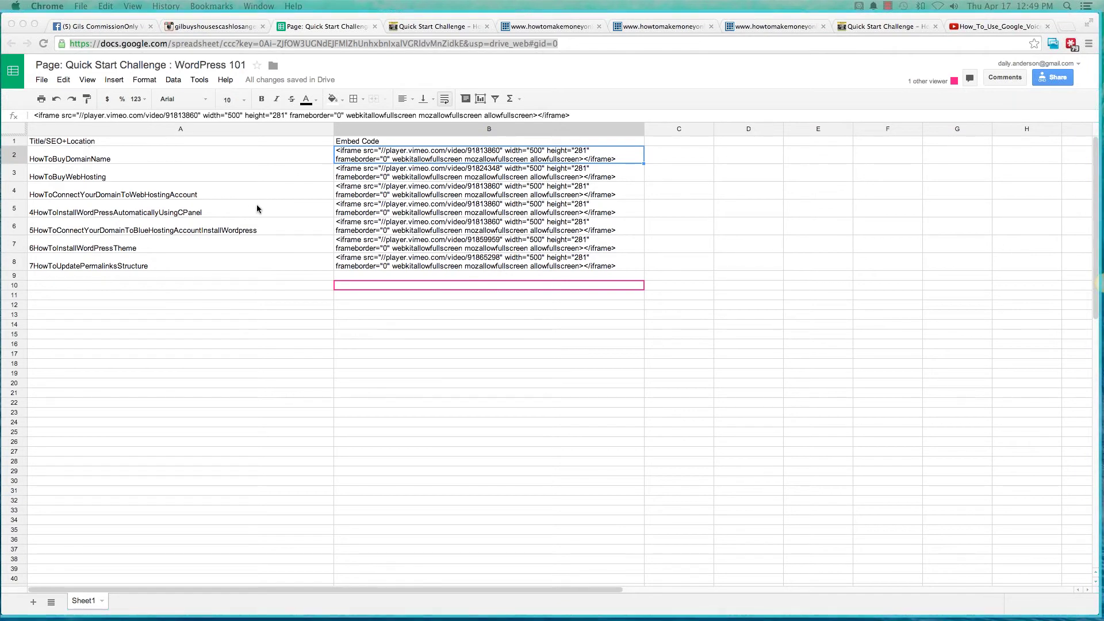
pyautogui.click(42, 80)
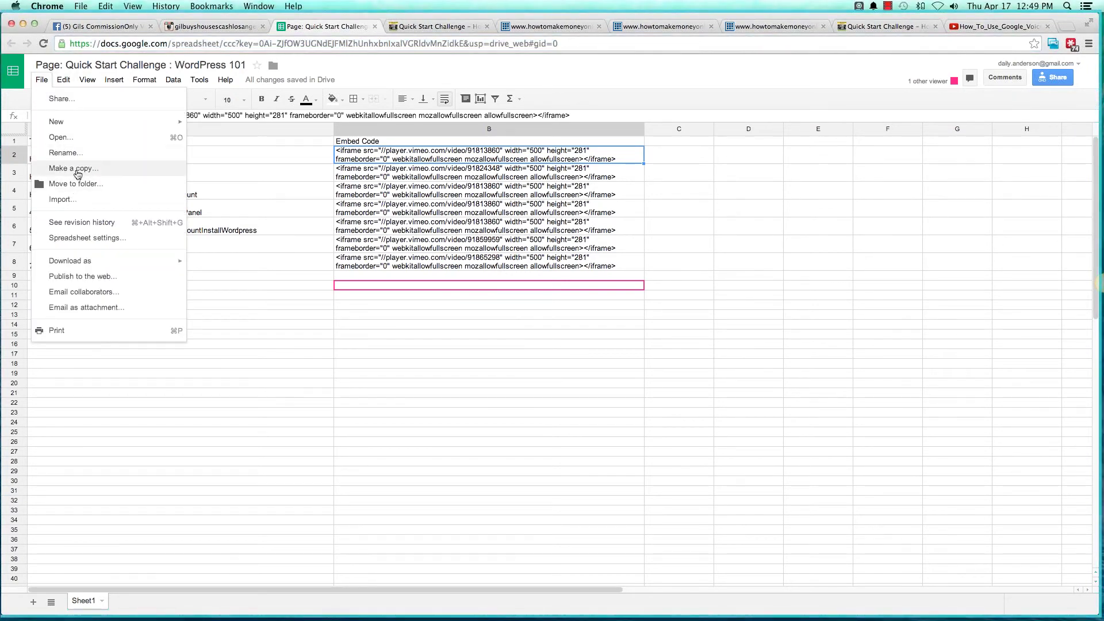
pyautogui.click(410, 237)
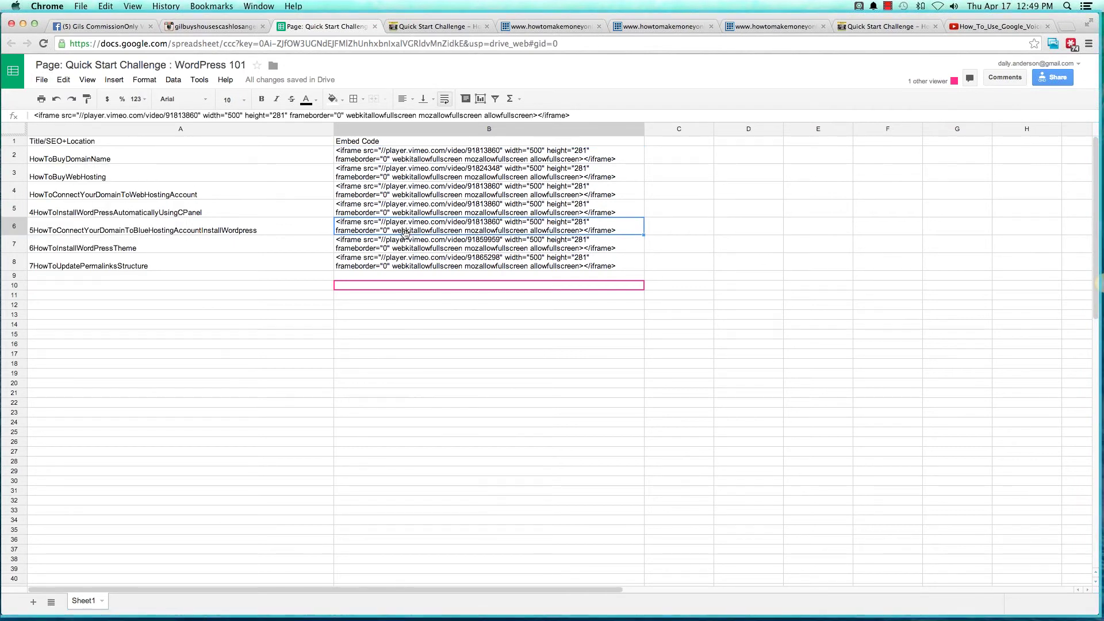
pyautogui.click(387, 161)
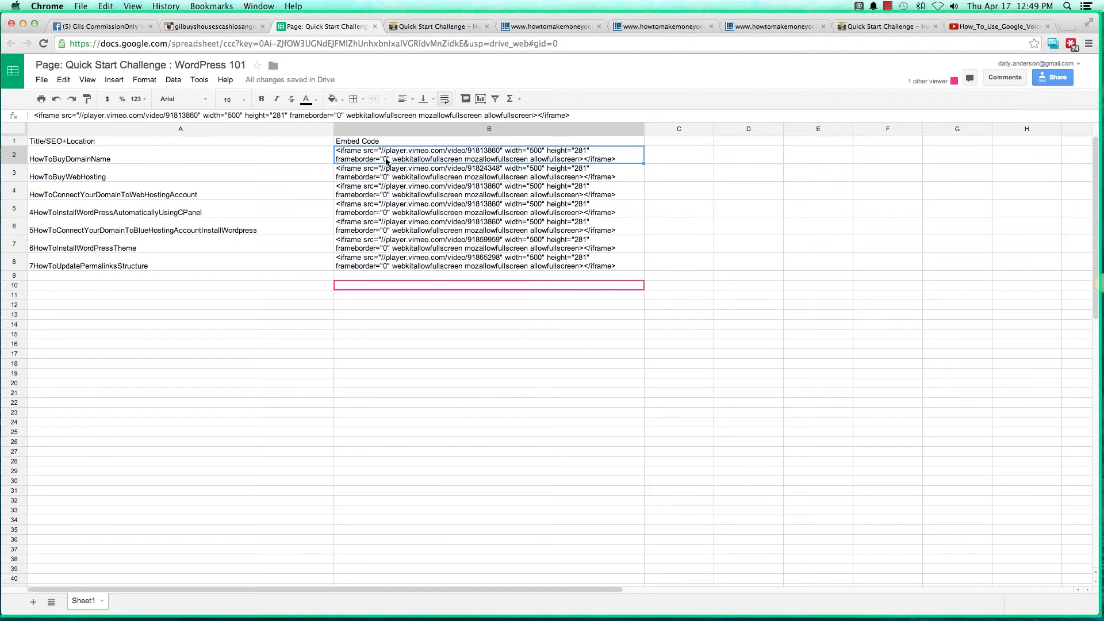
pyautogui.click(393, 175)
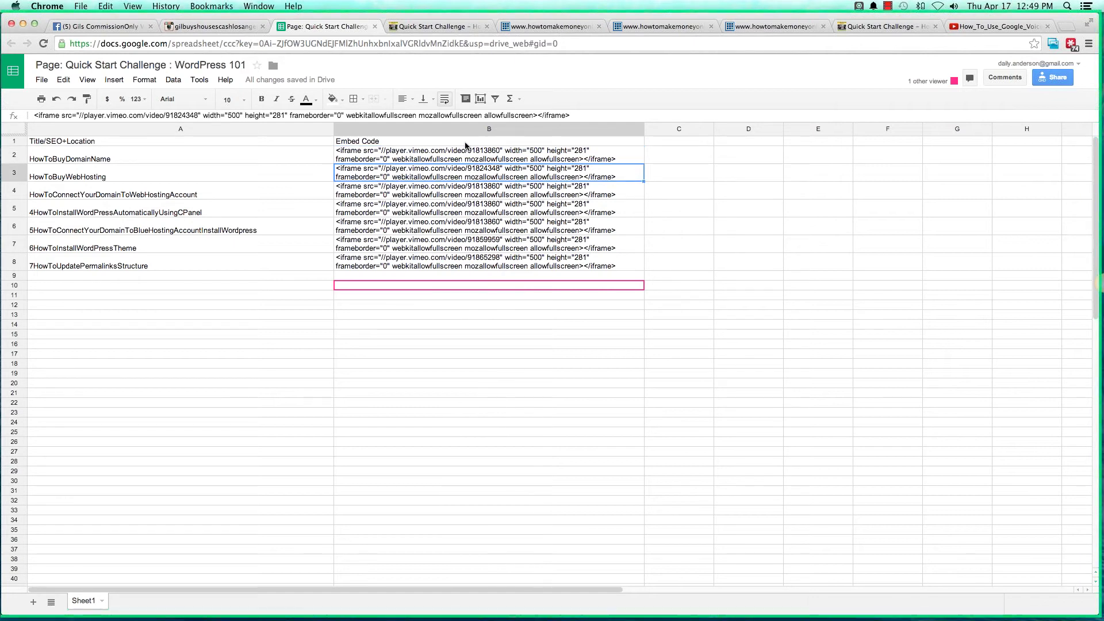
pyautogui.click(460, 150)
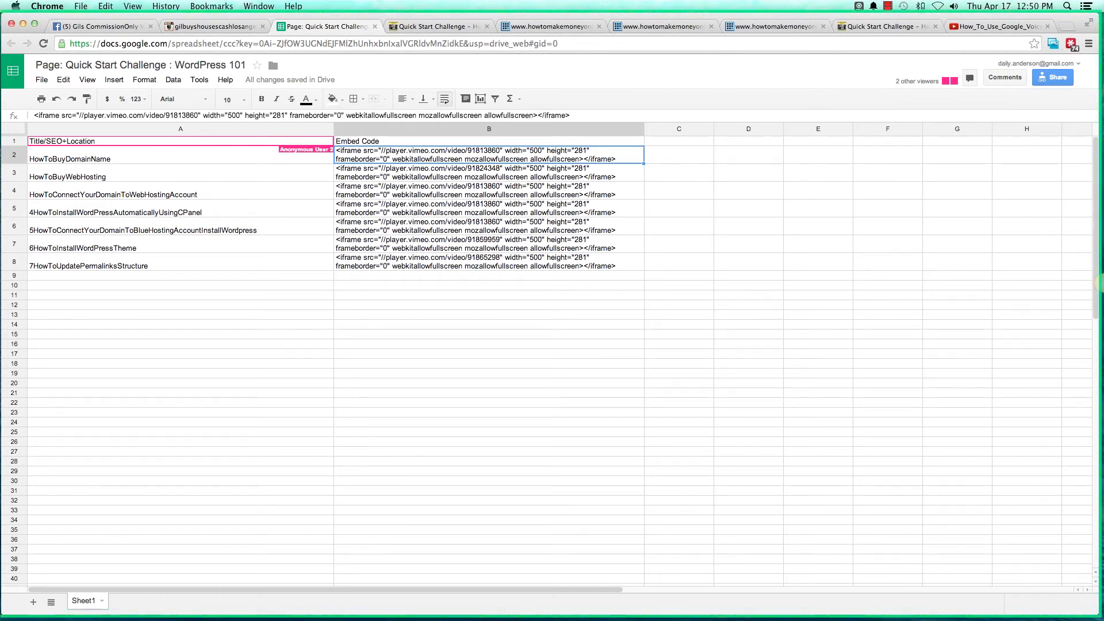
pyautogui.click(405, 175)
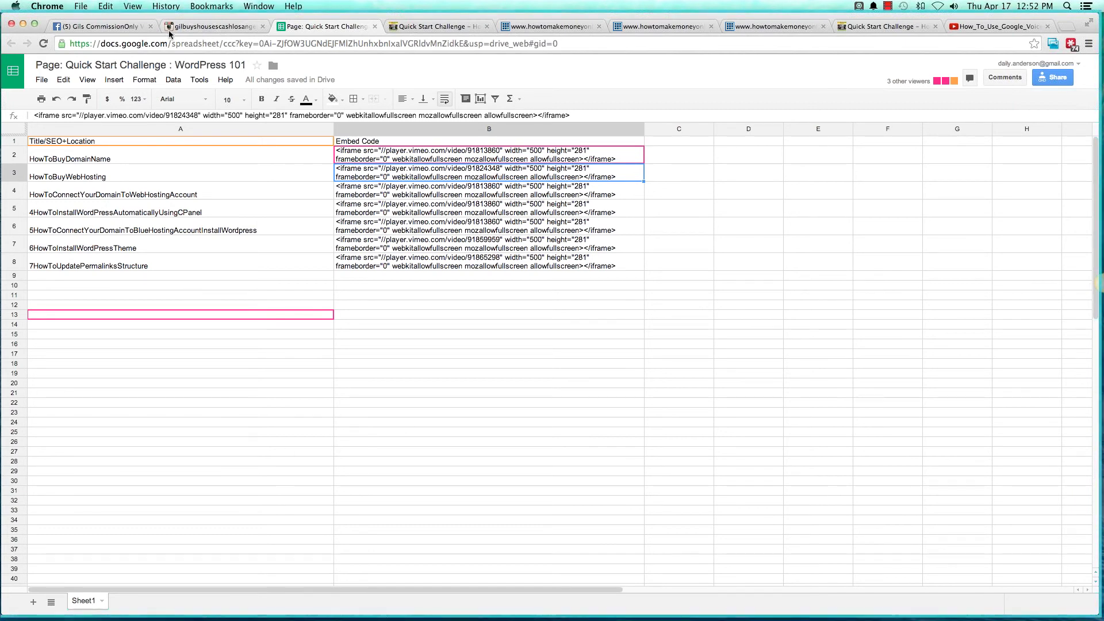
# - Check the Instagram profile and the spreadsheet, and view the Step 1 and Step 2 videos on the Quick Start Challenge page
pyautogui.click(193, 29)
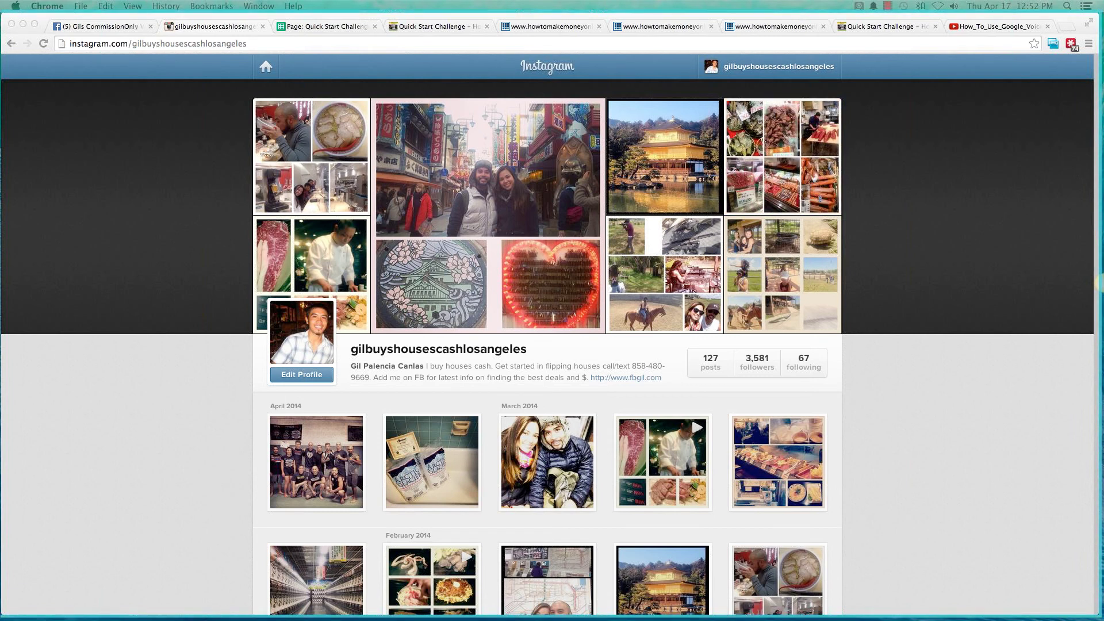
pyautogui.click(298, 29)
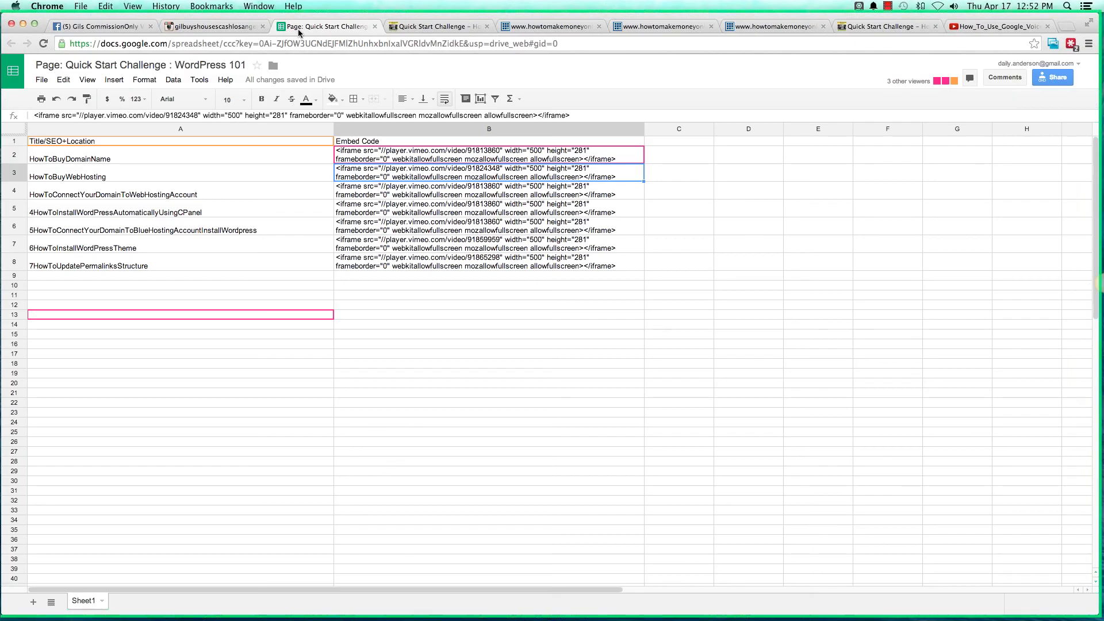
pyautogui.click(399, 29)
pyautogui.scroll(-4, 406, 384)
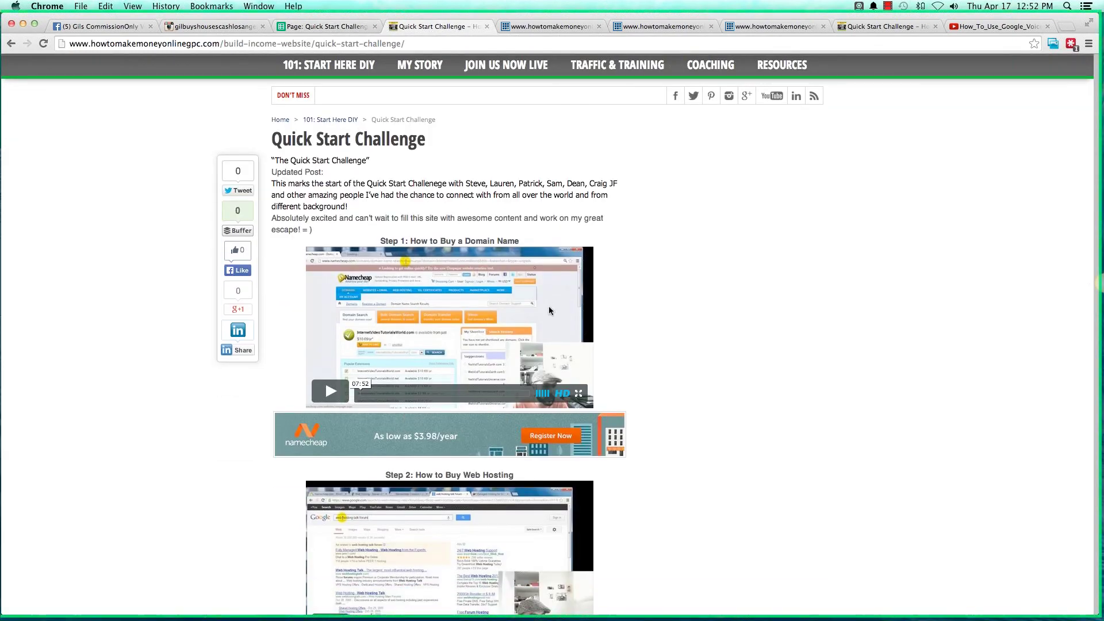